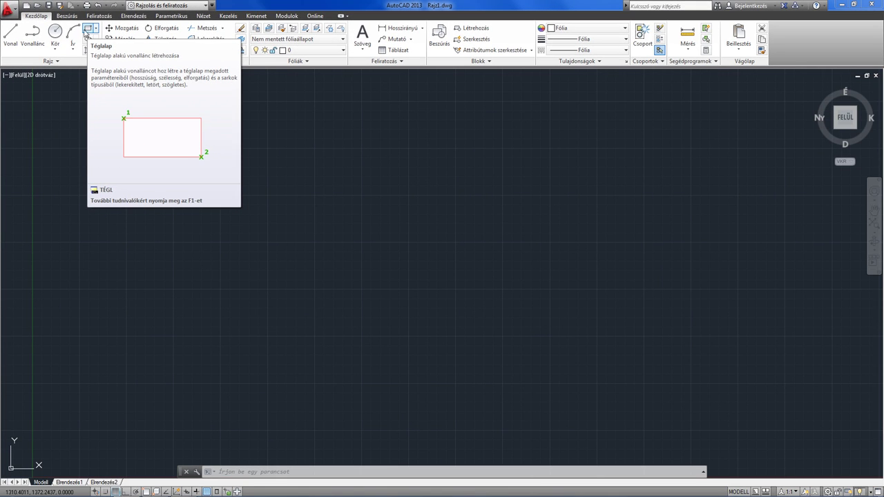
Draw a rectangle across the upper middle of the empty drawing area with two corner clicks.
left_click(88, 29)
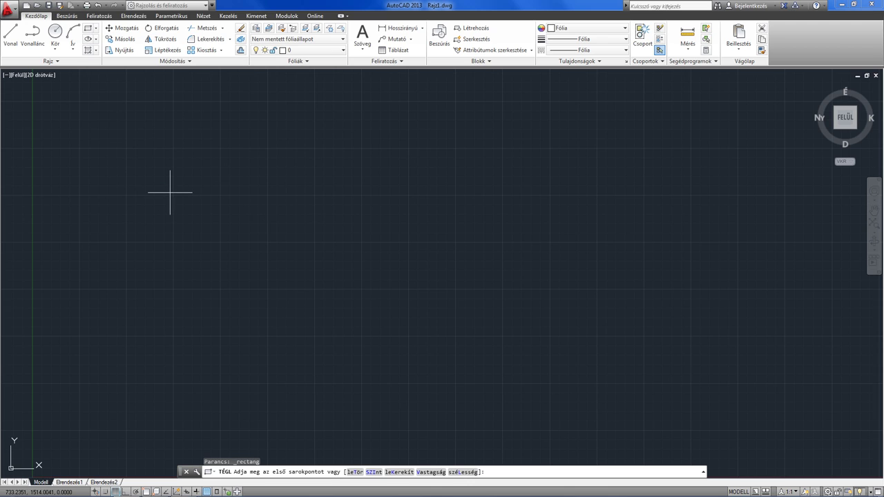
left_click(187, 137)
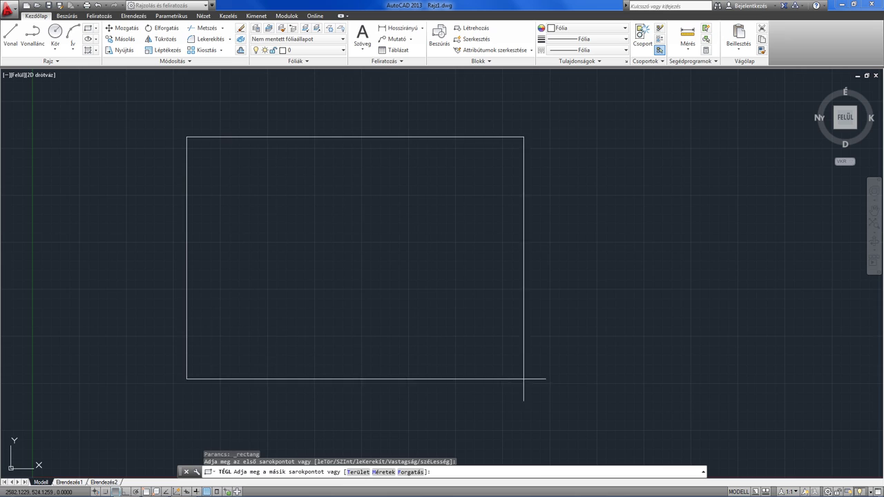
left_click(587, 362)
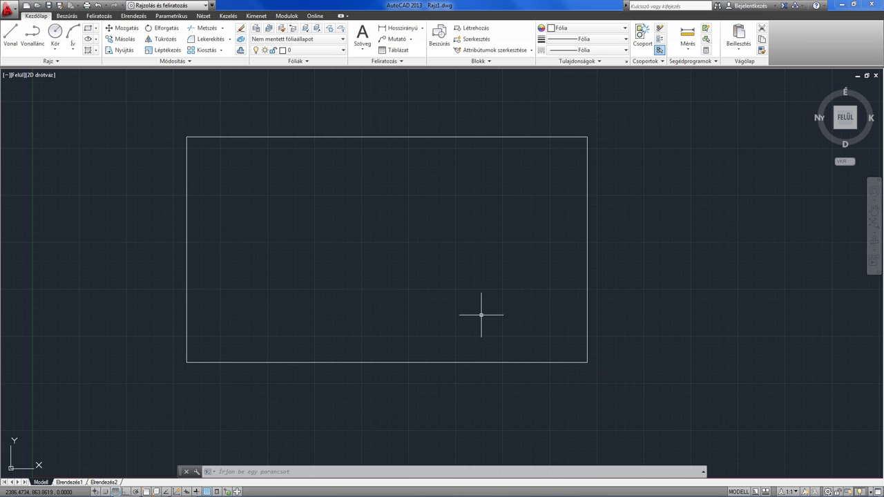
Select the rectangle so its grips appear, nudging the view slightly.
middle_click_drag(471, 300, 481, 310)
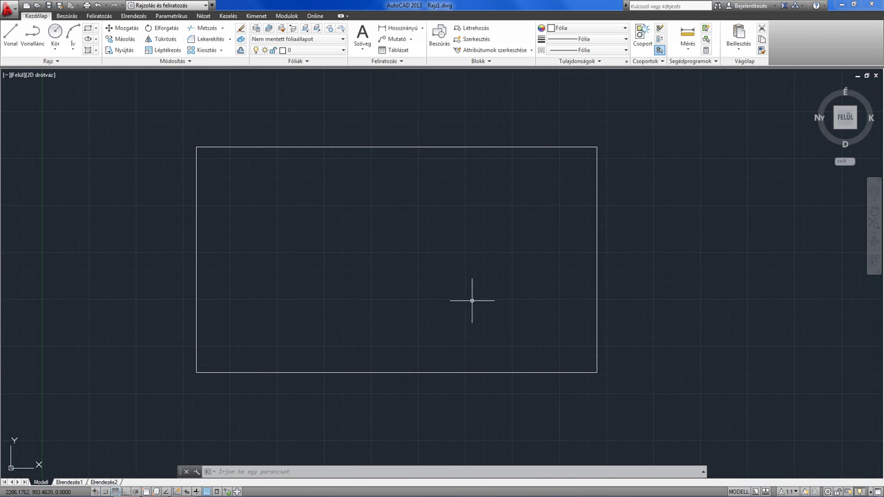
left_click(404, 147)
middle_click_drag(357, 267, 368, 260)
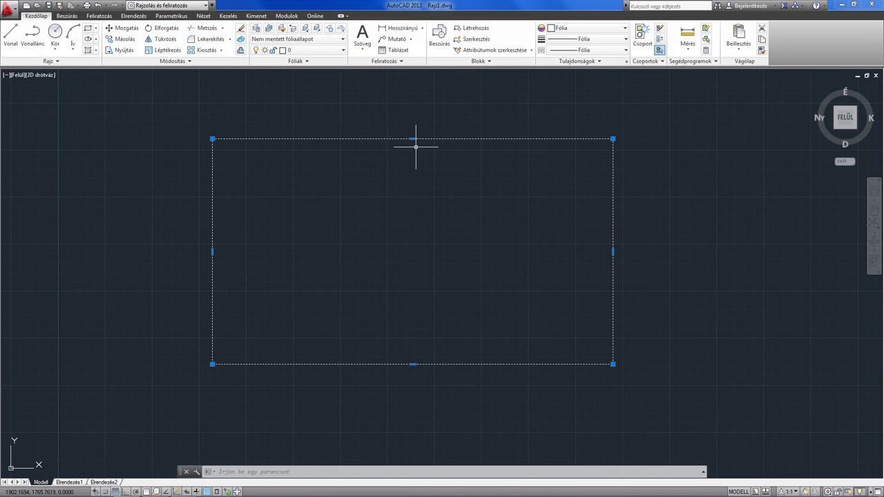
mouse_move(413, 139)
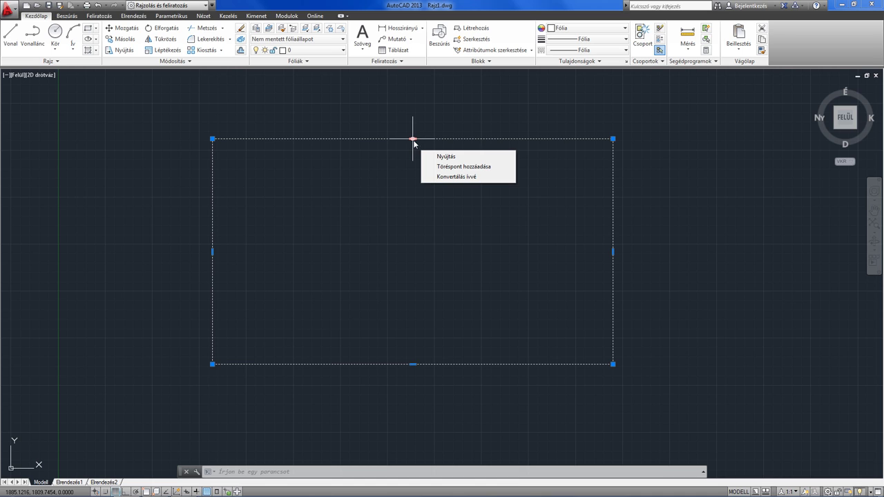
Add a new vertex at the top edge's midpoint, pulled upward into a peak.
left_click(413, 139)
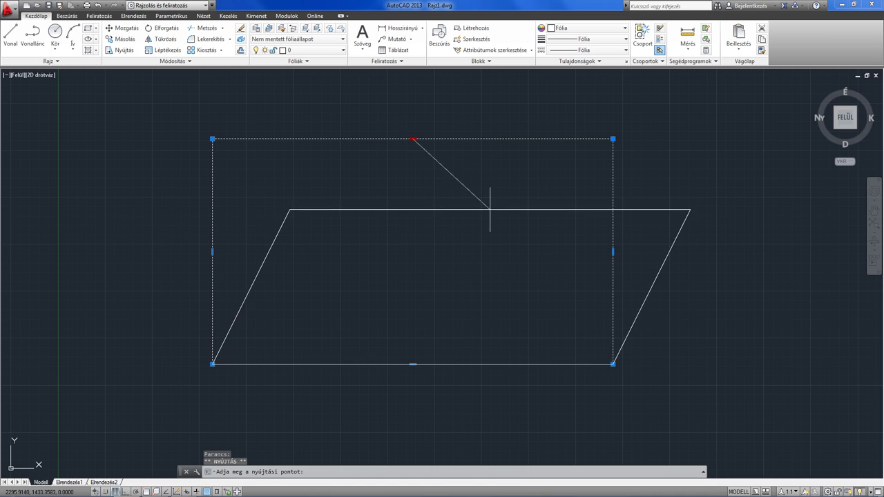
key("Escape")
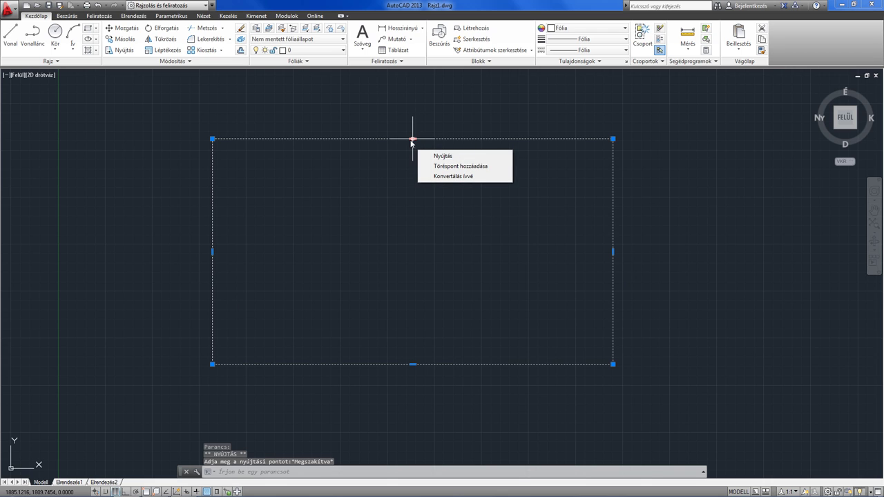
left_click(460, 165)
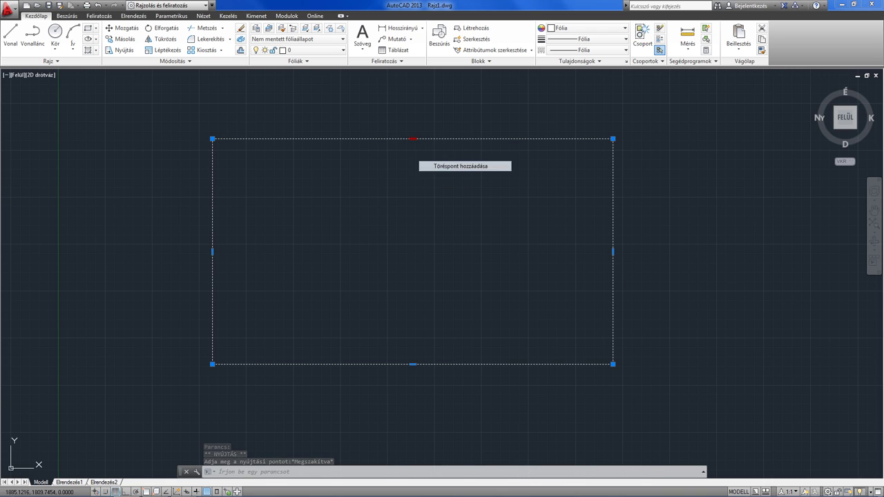
left_click(419, 104)
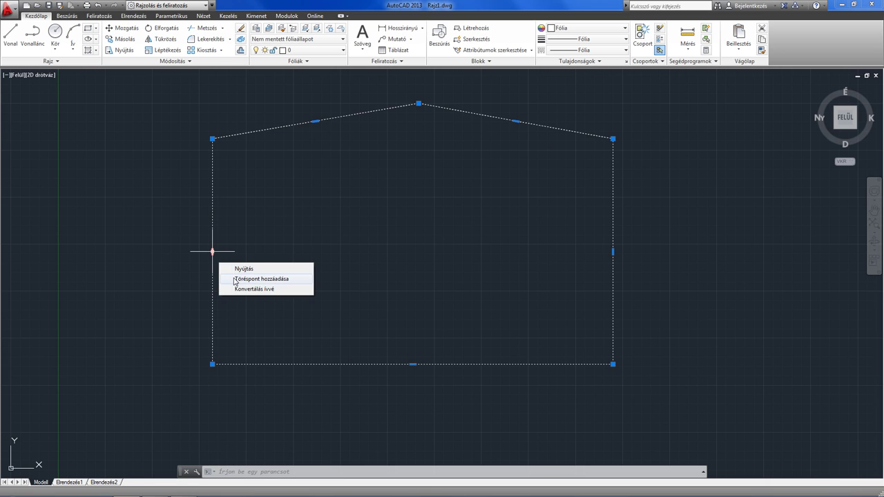
Add vertices on the left and right edges, pushed outward, then clear the selection.
left_click(235, 279)
left_click(147, 237)
mouse_move(612, 252)
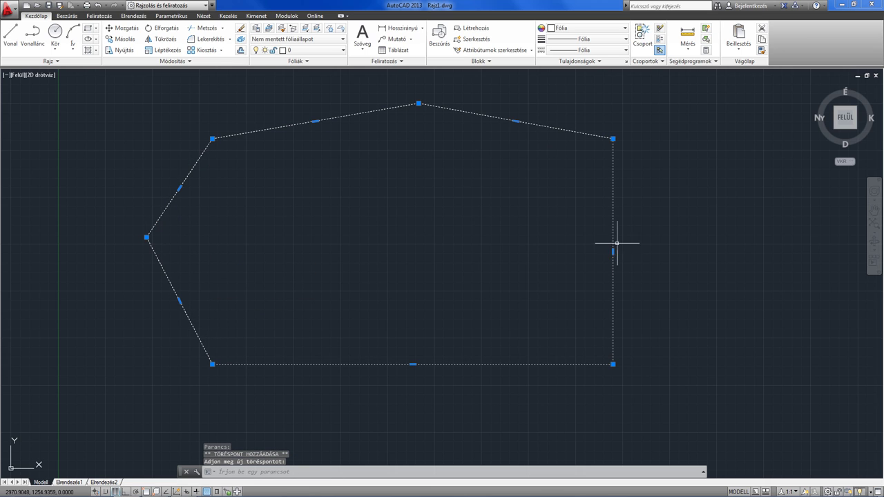
left_click(663, 279)
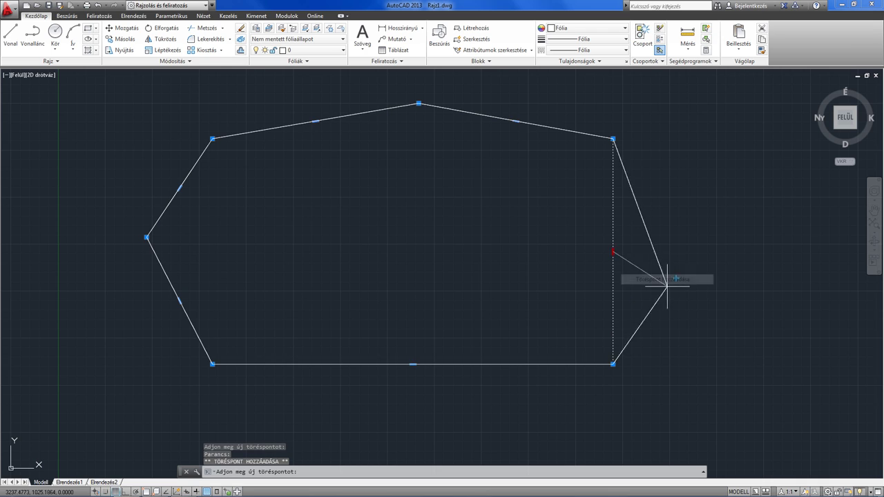
left_click(704, 272)
key("Escape")
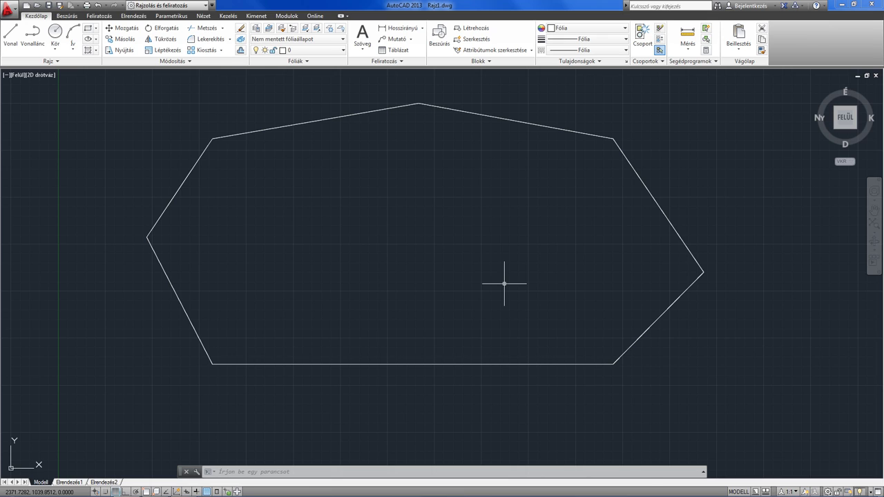
Convert both top segments of the six-sided outline into upward-bulging arcs.
left_click(353, 114)
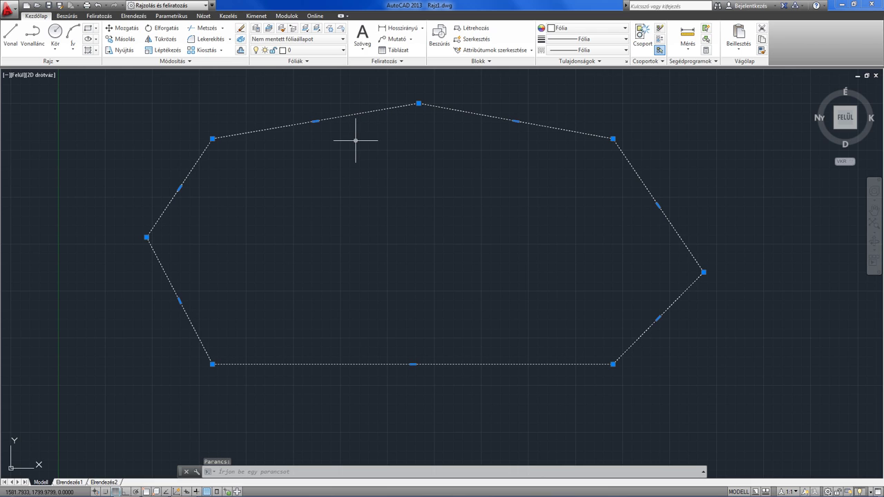
middle_click_drag(355, 138, 357, 166)
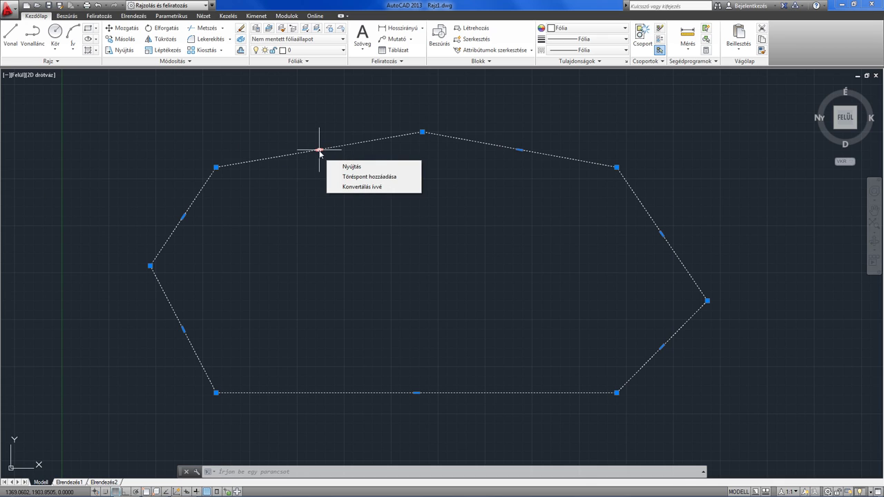
left_click(349, 187)
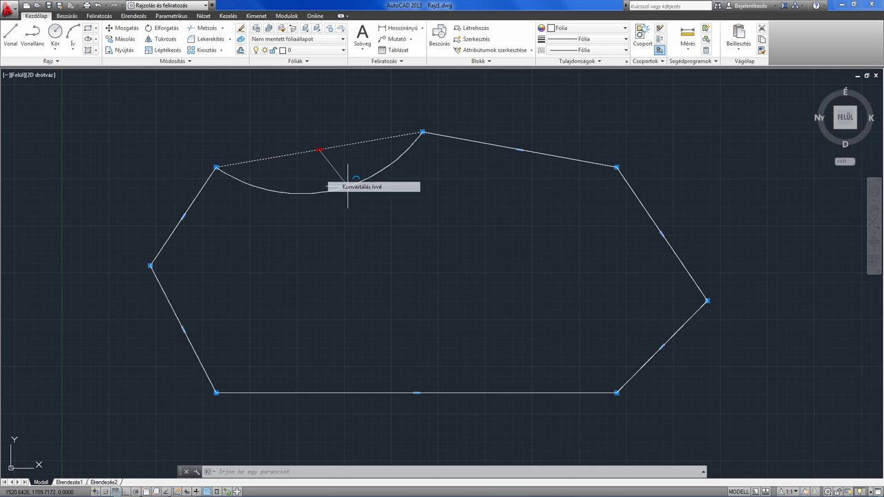
left_click(314, 123)
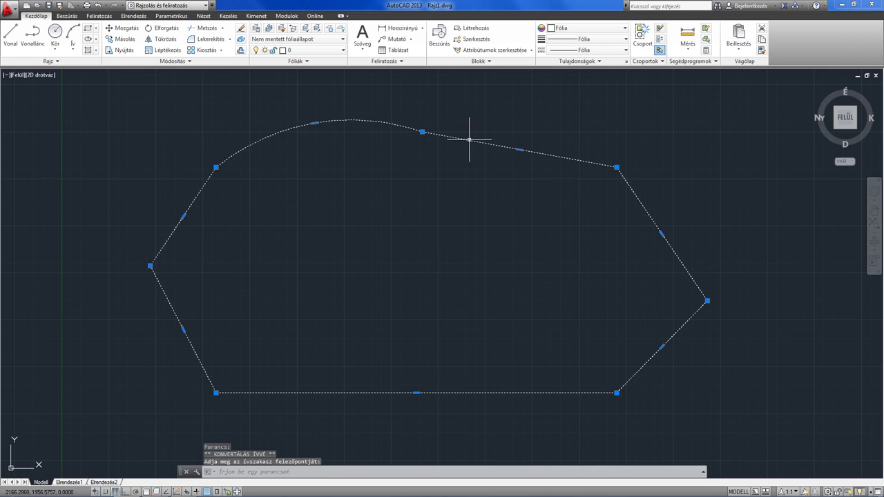
mouse_move(520, 150)
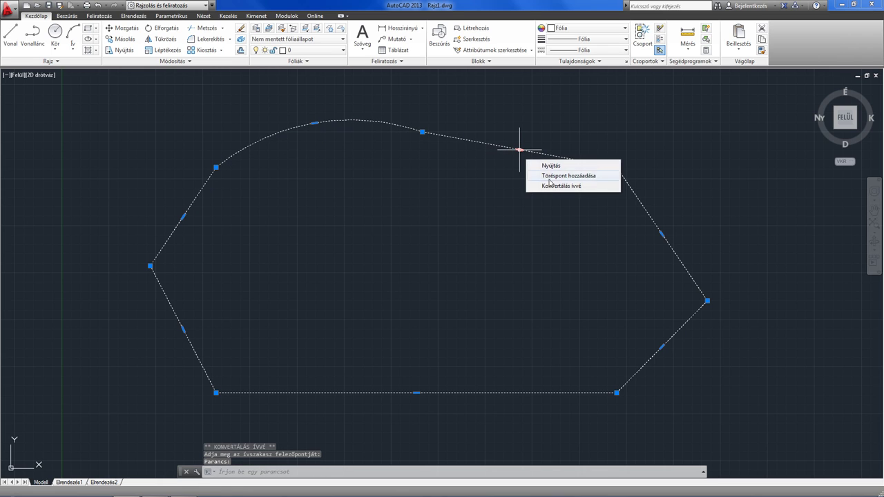
left_click(561, 186)
left_click(568, 129)
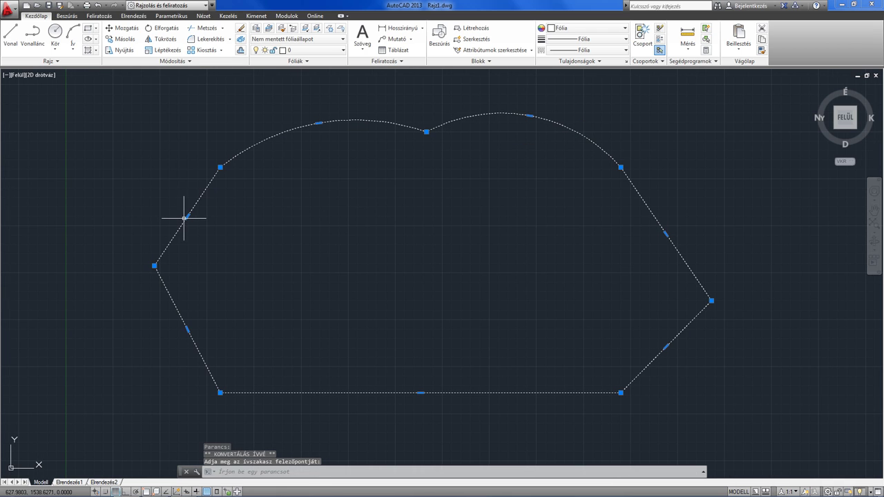
mouse_move(187, 216)
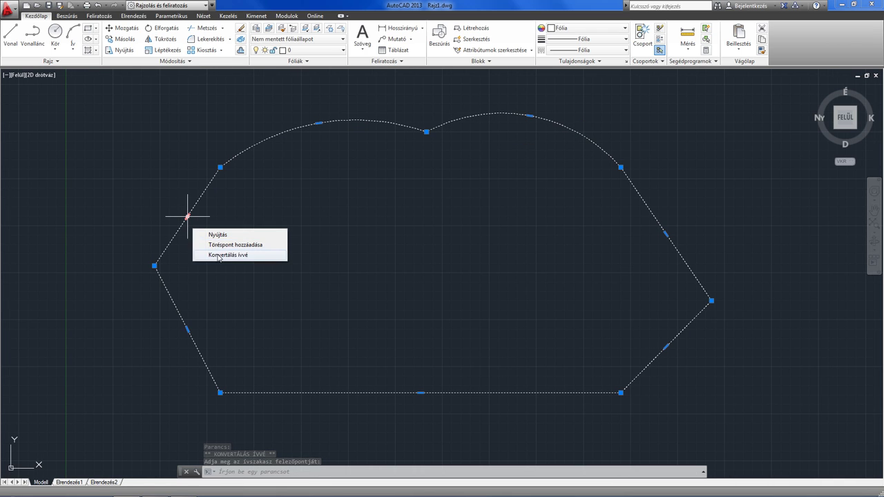
Convert the upper-left side into an outward-bulging arc, then reselect the outline.
left_click(227, 255)
left_click(147, 195)
key("Escape")
mouse_move(296, 251)
middle_mouse_down()
mouse_move(381, 221)
mouse_move(426, 217)
middle_mouse_up()
left_click(550, 135)
mouse_move(511, 123)
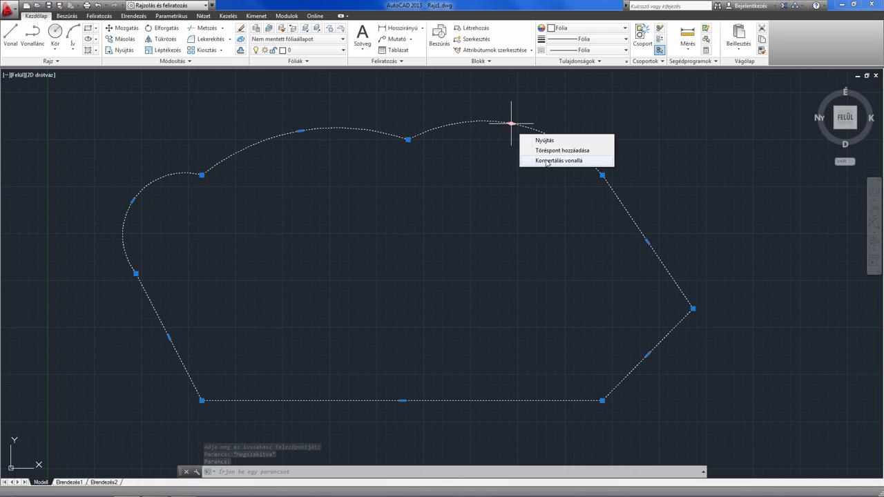
Straighten the top-right, top-left and left arcs back into lines.
left_click(546, 161)
mouse_move(301, 131)
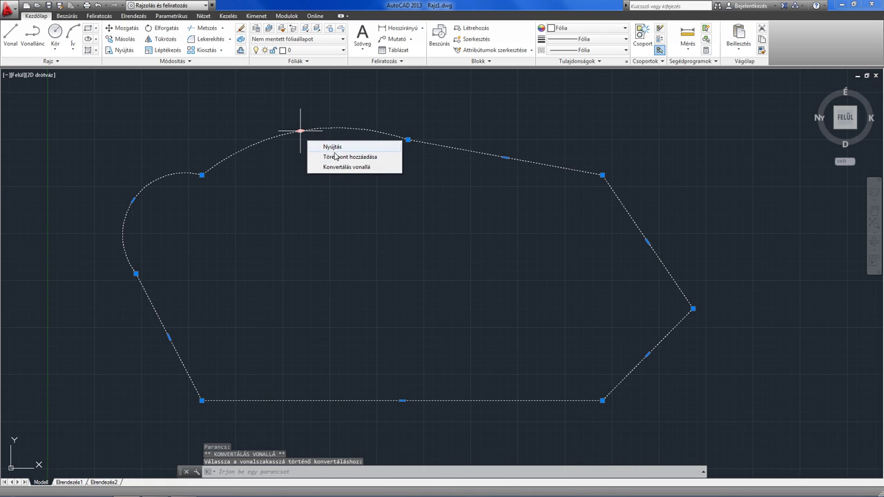
left_click(339, 166)
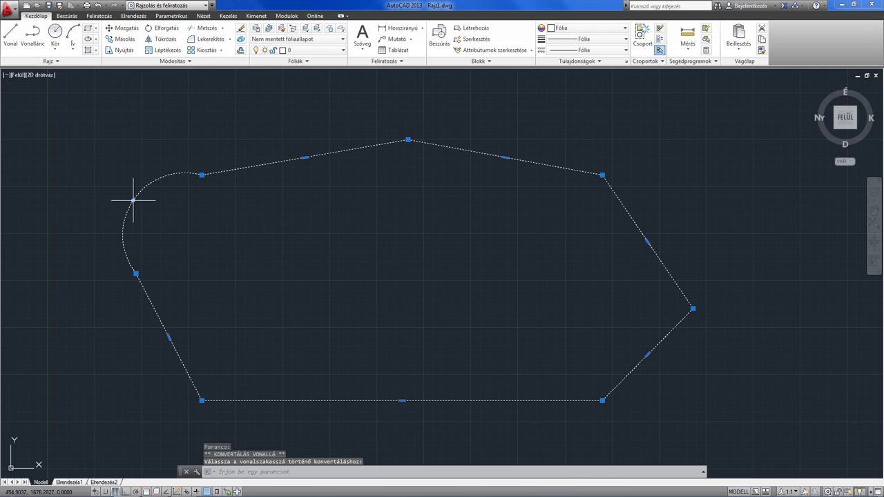
left_click(169, 235)
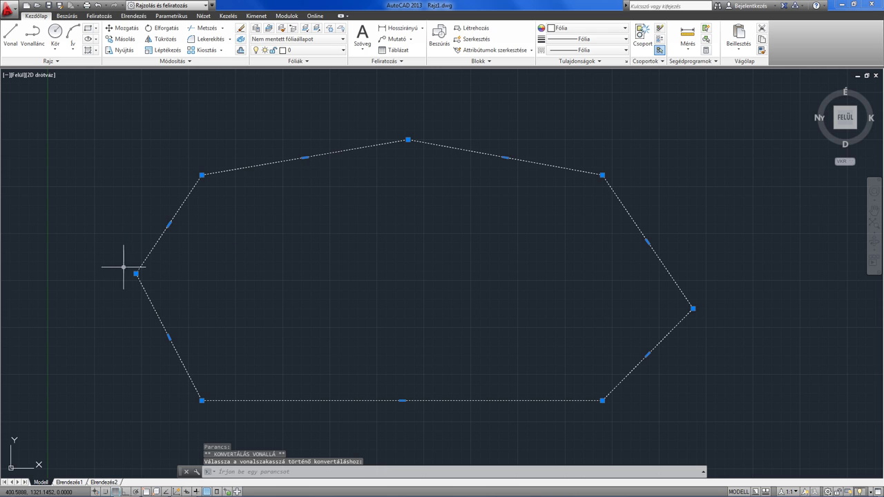
mouse_move(136, 273)
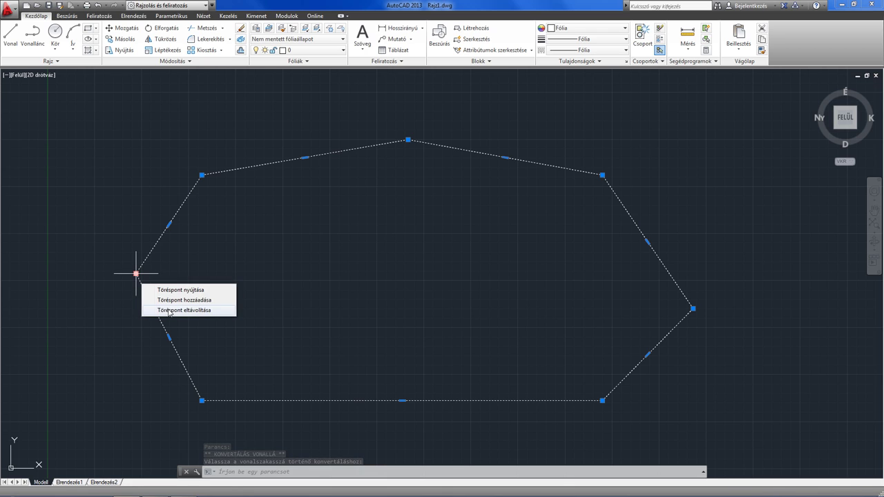
Remove the added left, right and top vertices to restore the rectangle.
left_click(170, 310)
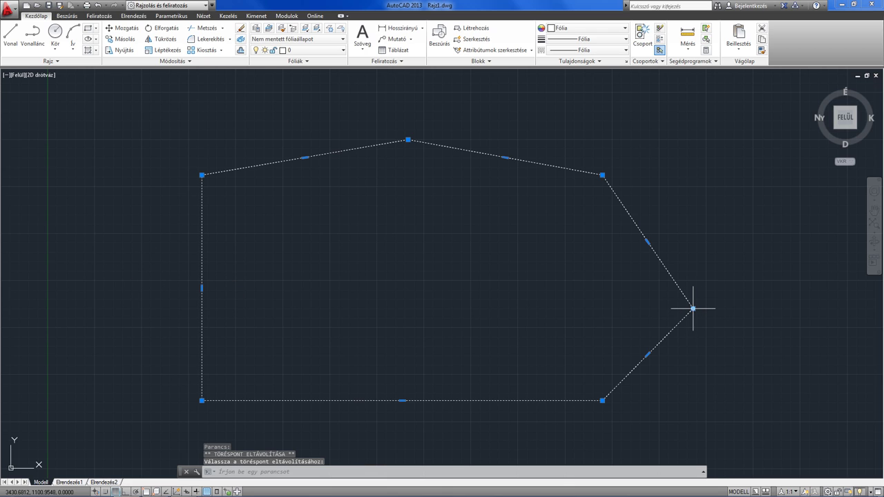
left_click(721, 345)
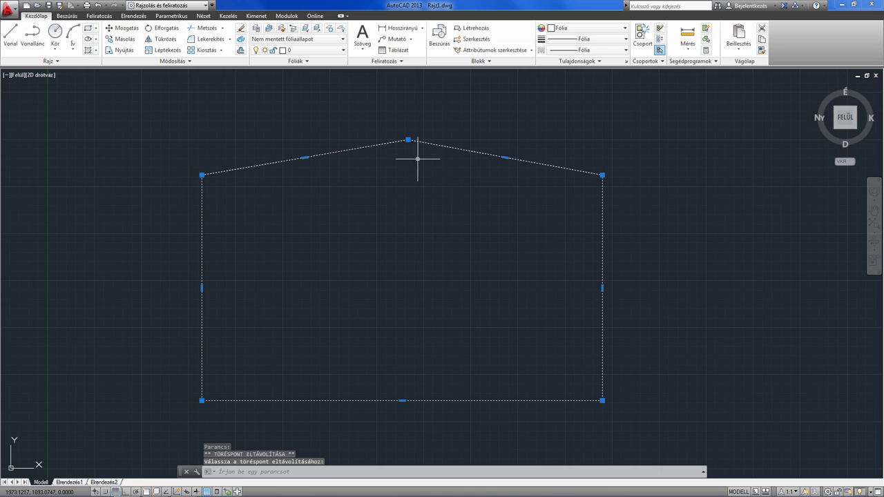
mouse_move(408, 140)
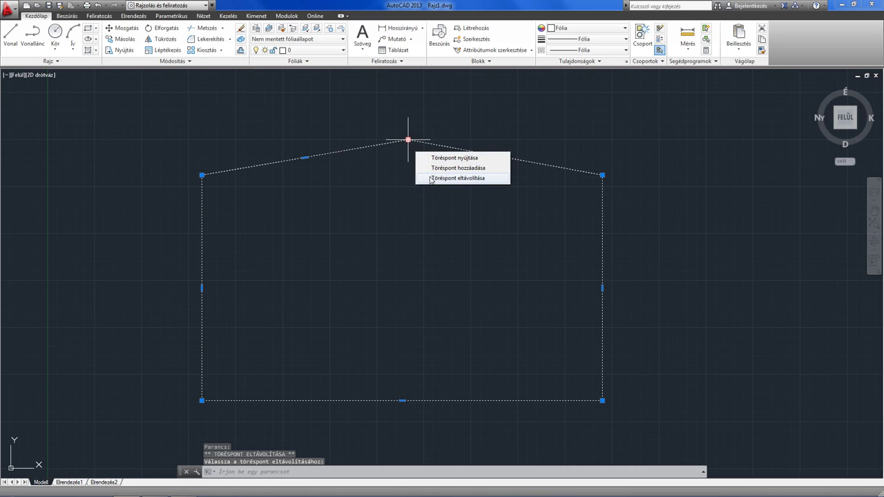
left_click(431, 178)
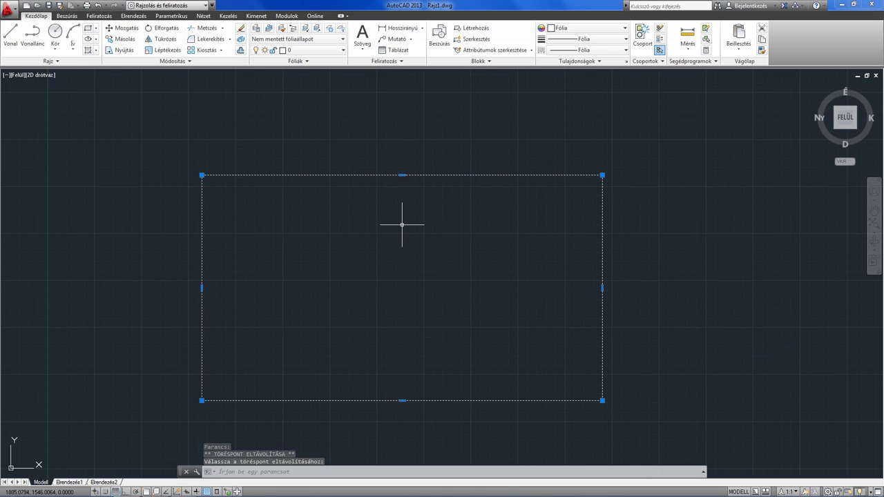